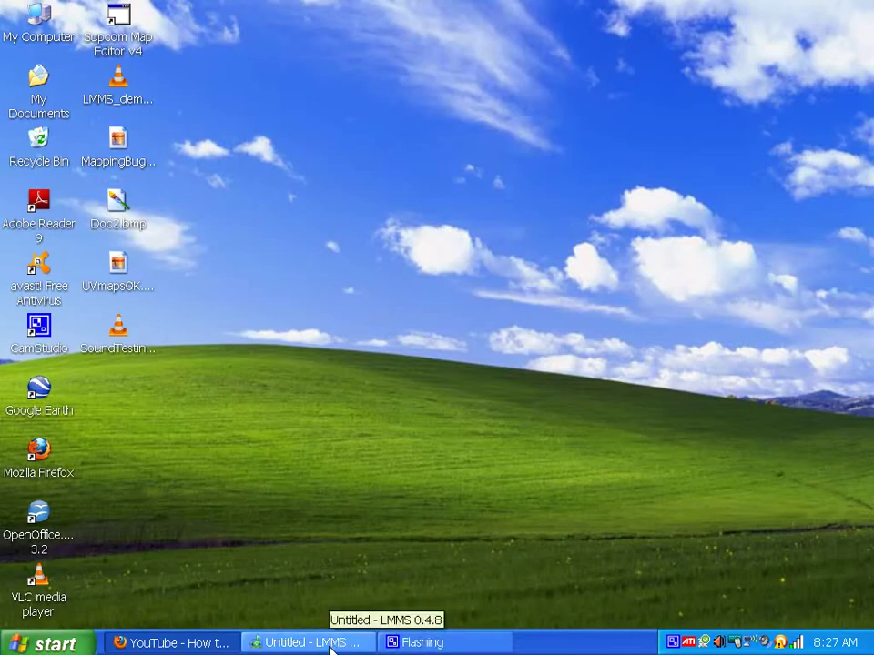
# Step: Restore the untitled LMMS 0.4.8 project window from the taskbar
pyautogui.click(331, 647)
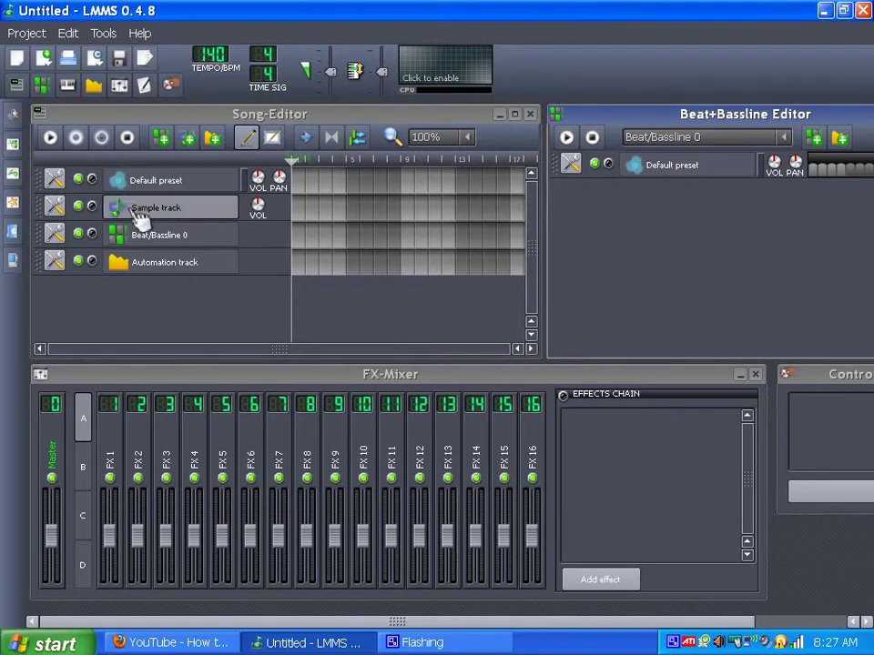
# Step: Expand the drums folder in My samples and add bassdrum03.ogg to the Beat+Bassline pattern
pyautogui.click(13, 172)
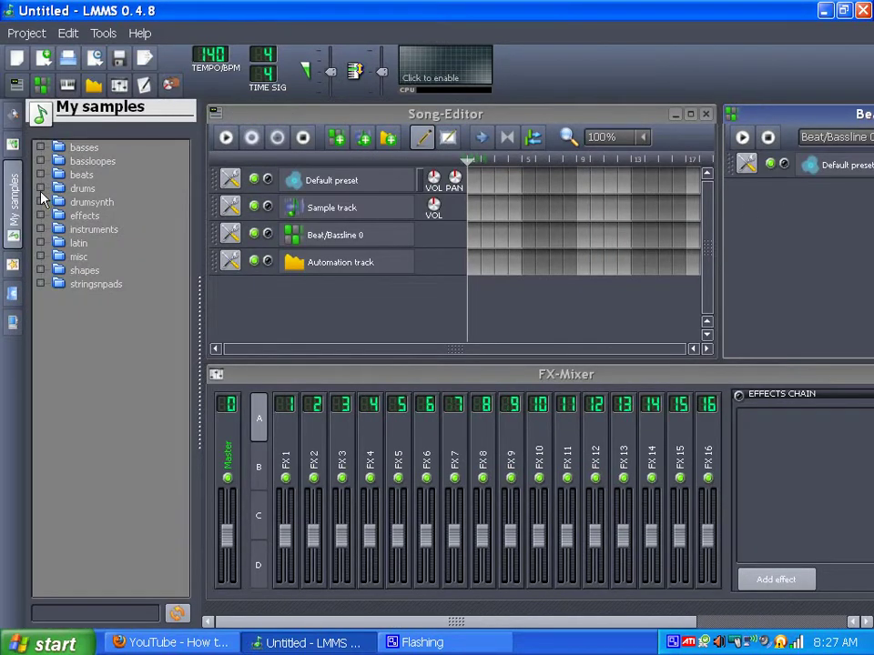
pyautogui.click(41, 190)
pyautogui.click(91, 246)
pyautogui.moveTo(80, 253); pyautogui.dragTo(271, 233)
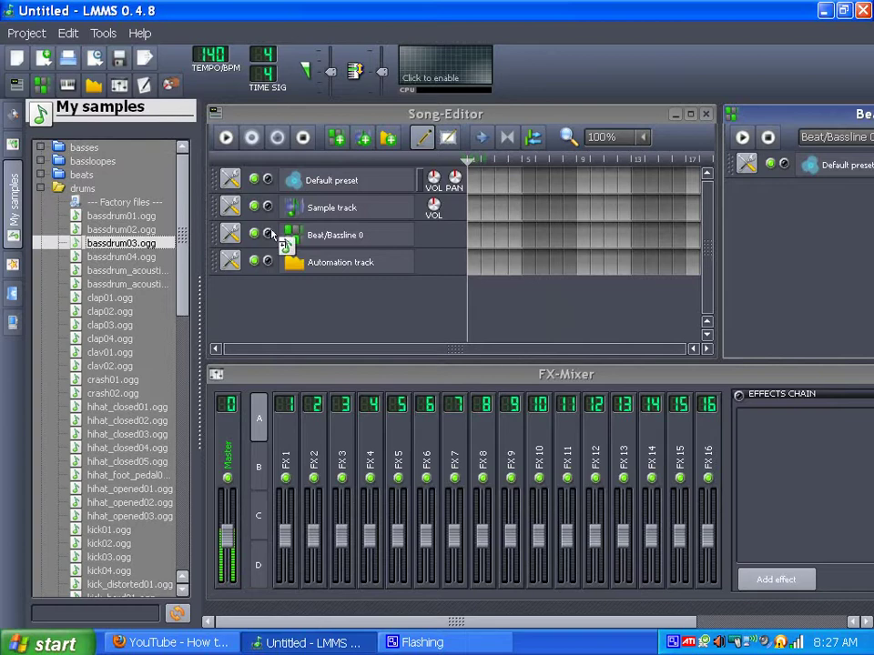
pyautogui.moveTo(764, 223); pyautogui.dragTo(766, 226)
# Step: Add crash01.ogg and hihat_closed01.ogg as pattern tracks, then close the sample browser
pyautogui.click(78, 380)
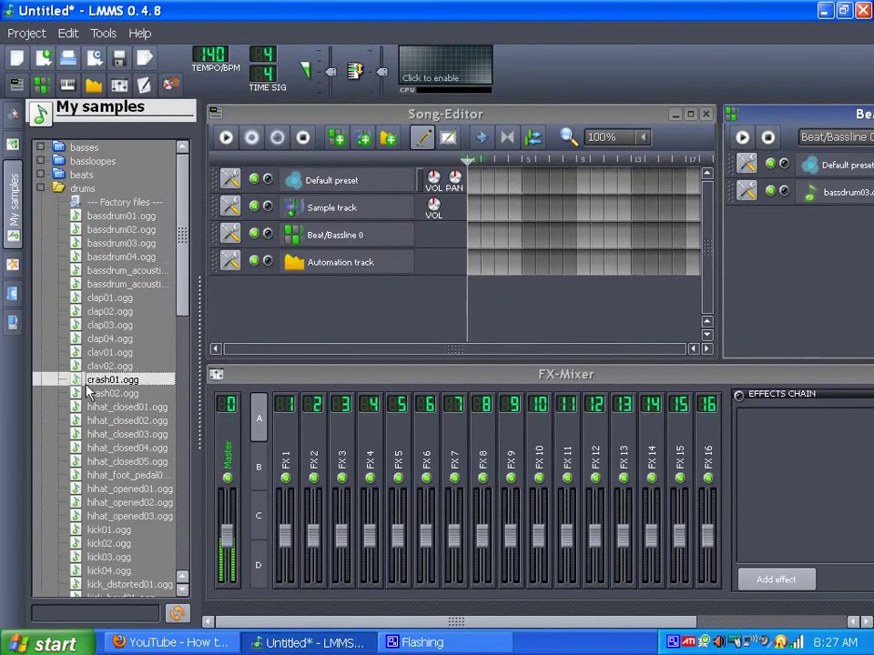
pyautogui.moveTo(78, 380); pyautogui.dragTo(757, 217)
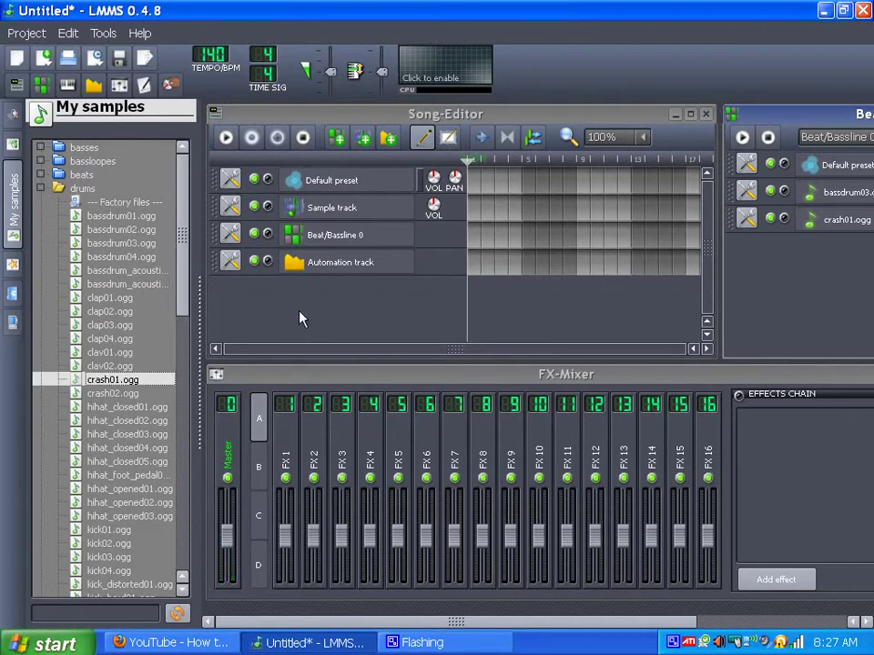
pyautogui.moveTo(88, 410); pyautogui.dragTo(748, 293)
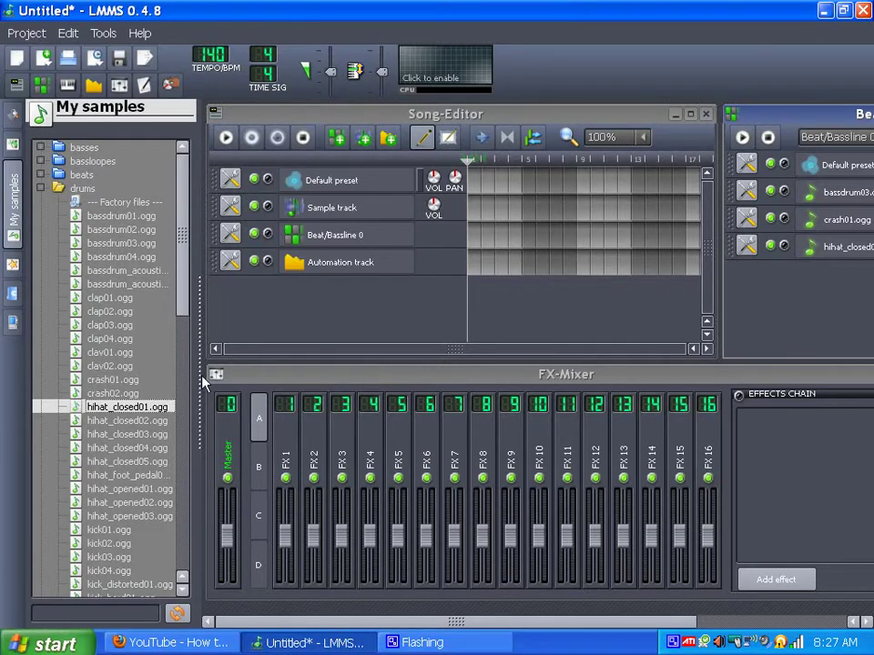
pyautogui.click(14, 204)
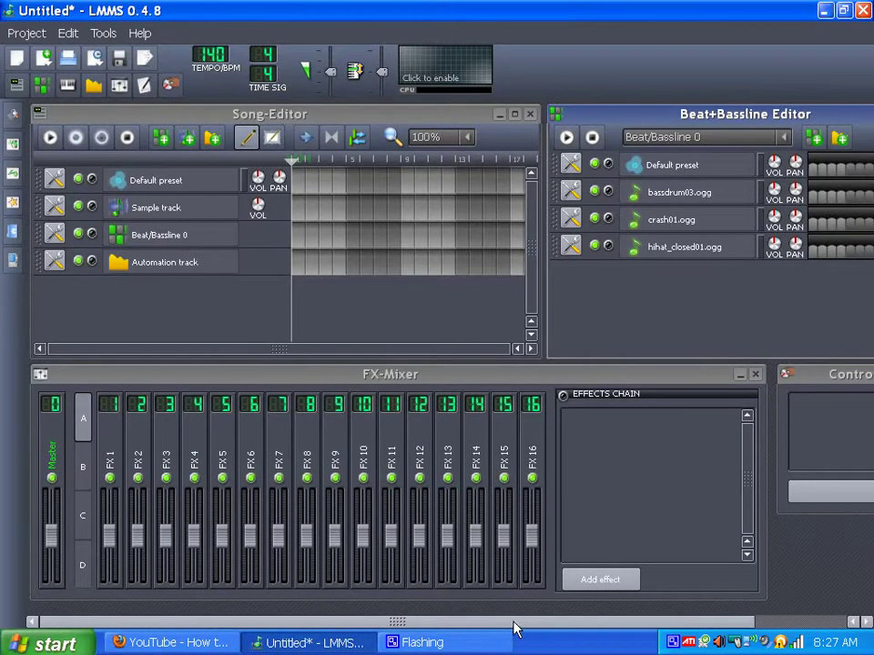
pyautogui.moveTo(514, 628); pyautogui.dragTo(610, 628)
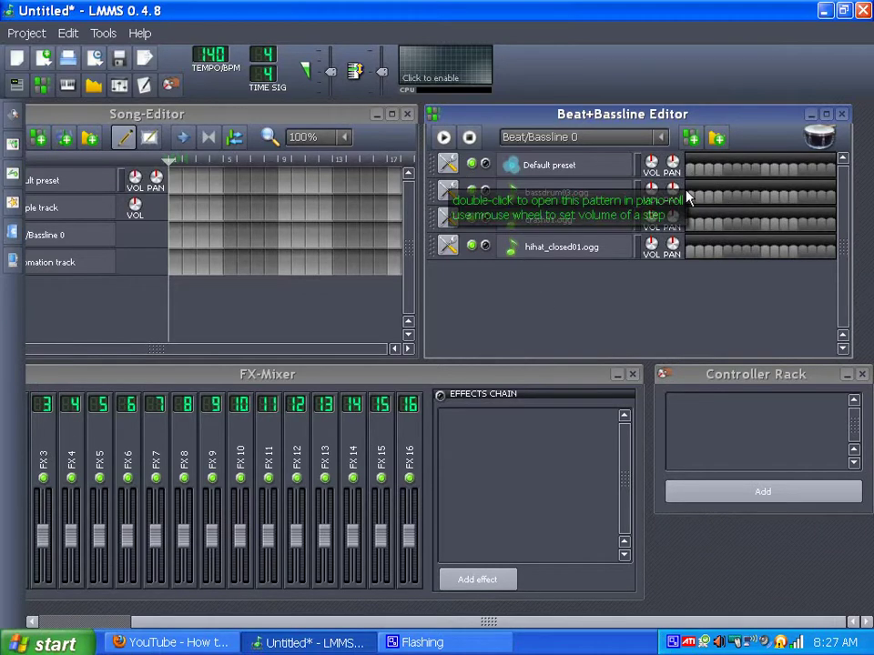
# Step: Start pattern playback and program four bassdrum03 hits, including the first and fifth steps
pyautogui.click(443, 136)
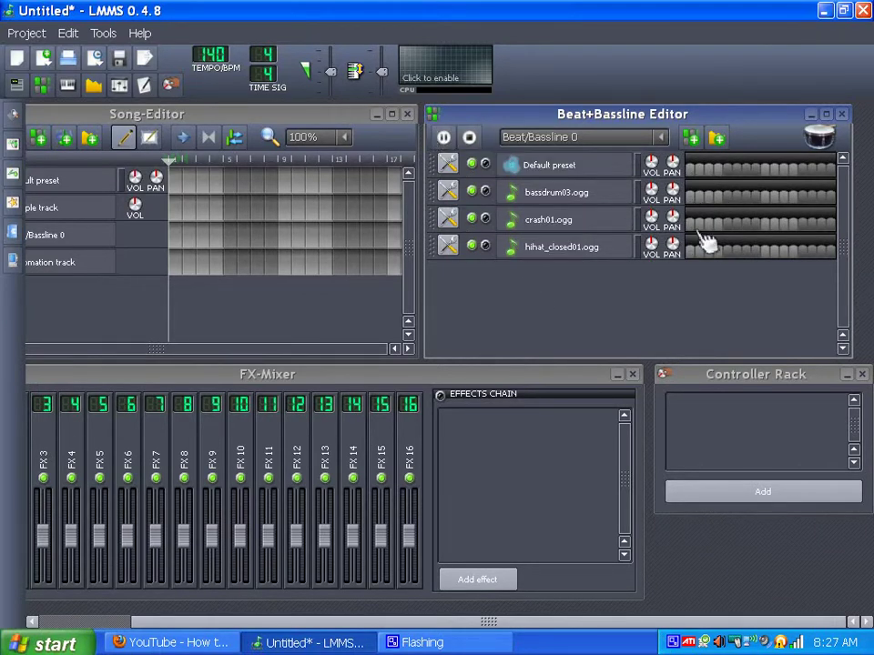
pyautogui.click(690, 196)
pyautogui.click(727, 197)
pyautogui.click(764, 197)
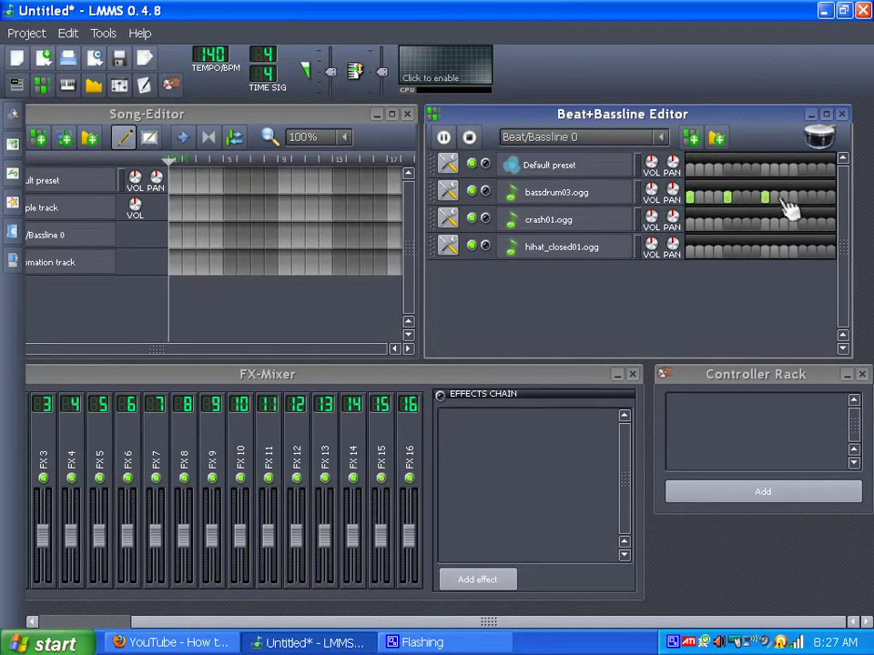
pyautogui.click(794, 197)
# Step: Switch two crash01 steps on, then switch both back off
pyautogui.click(700, 224)
pyautogui.click(746, 225)
pyautogui.click(700, 223)
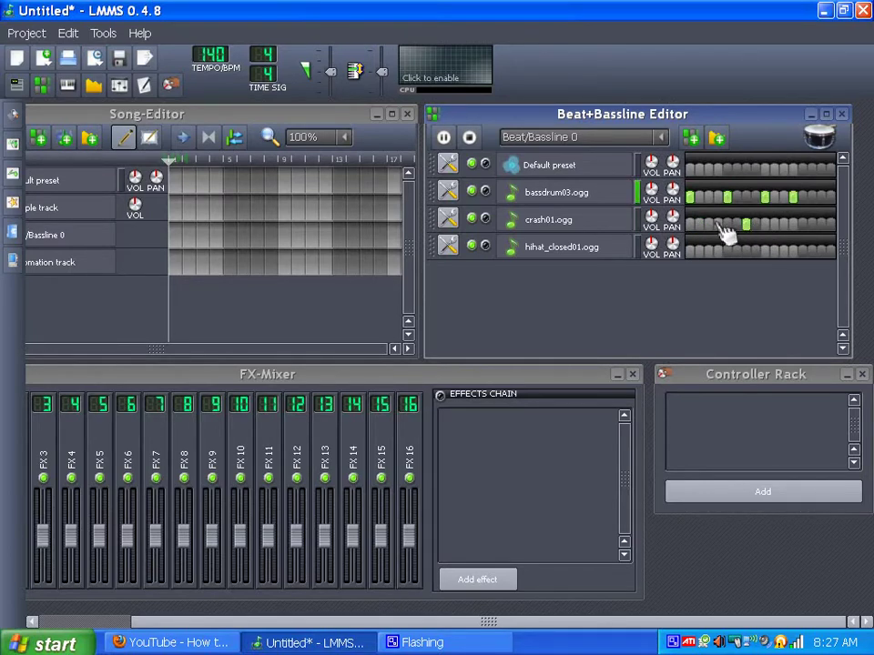
pyautogui.click(745, 224)
# Step: Program five hihat_closed01 steps across the pattern, two of them near the end
pyautogui.click(718, 251)
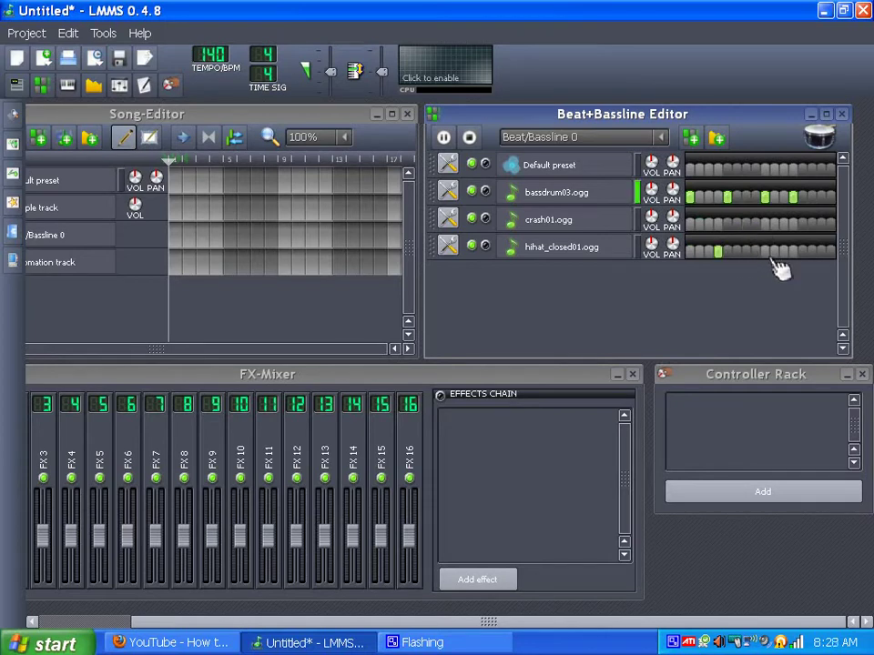
pyautogui.click(736, 251)
pyautogui.click(784, 251)
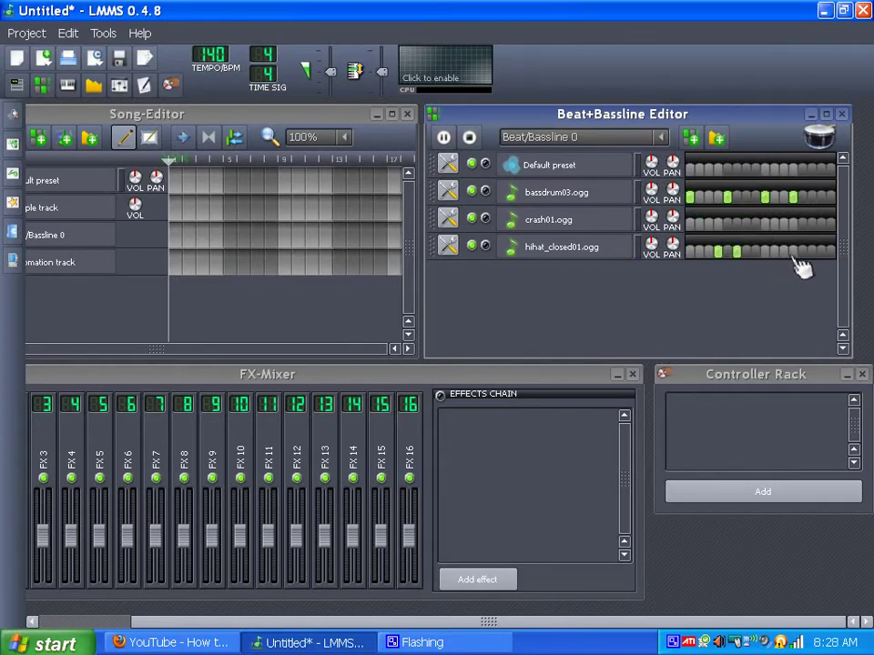
pyautogui.click(811, 251)
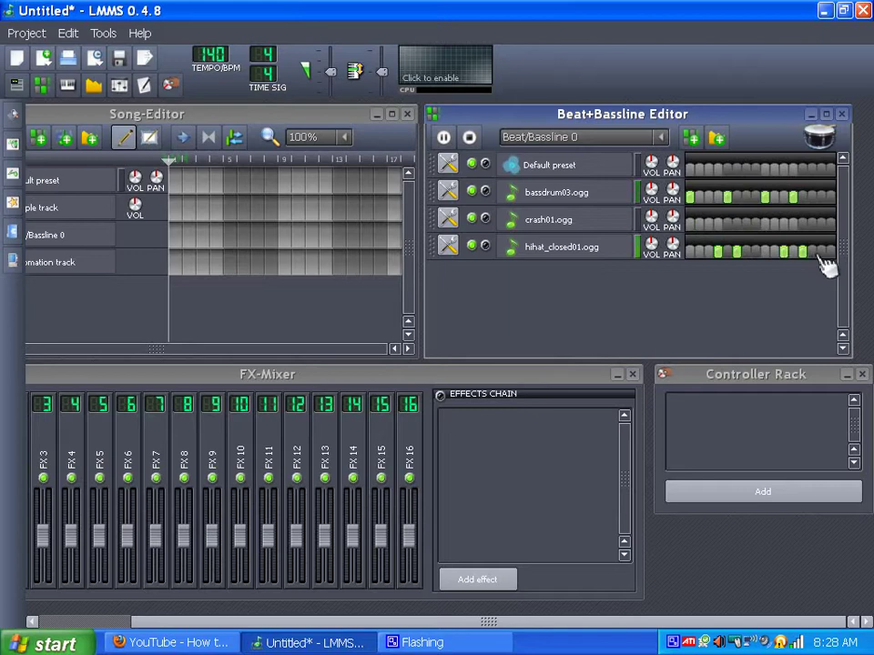
pyautogui.click(802, 251)
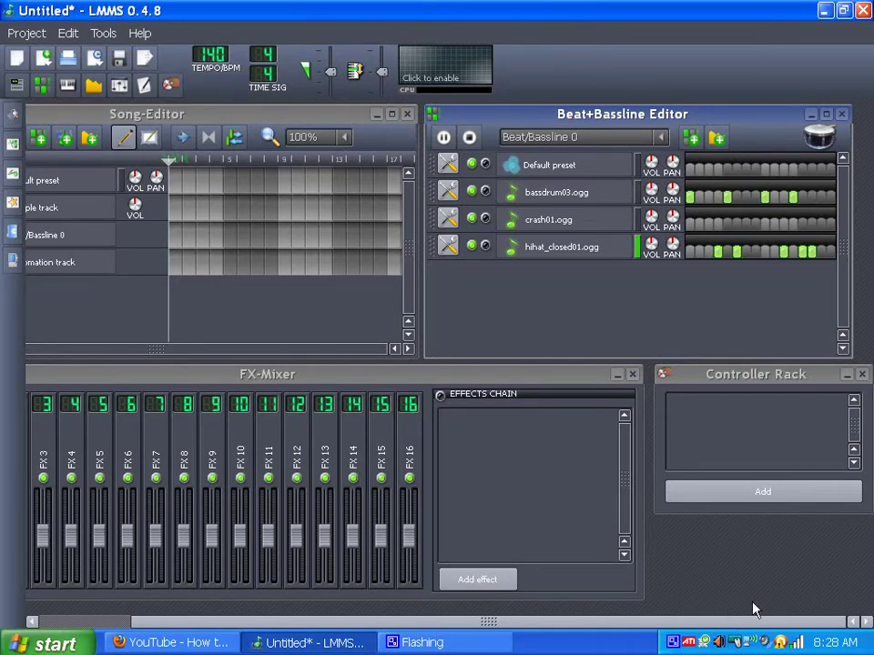
# Step: Open Realtek HD Audio Manager from the tray and page through the playback channel sliders
pyautogui.rightClick(749, 643)
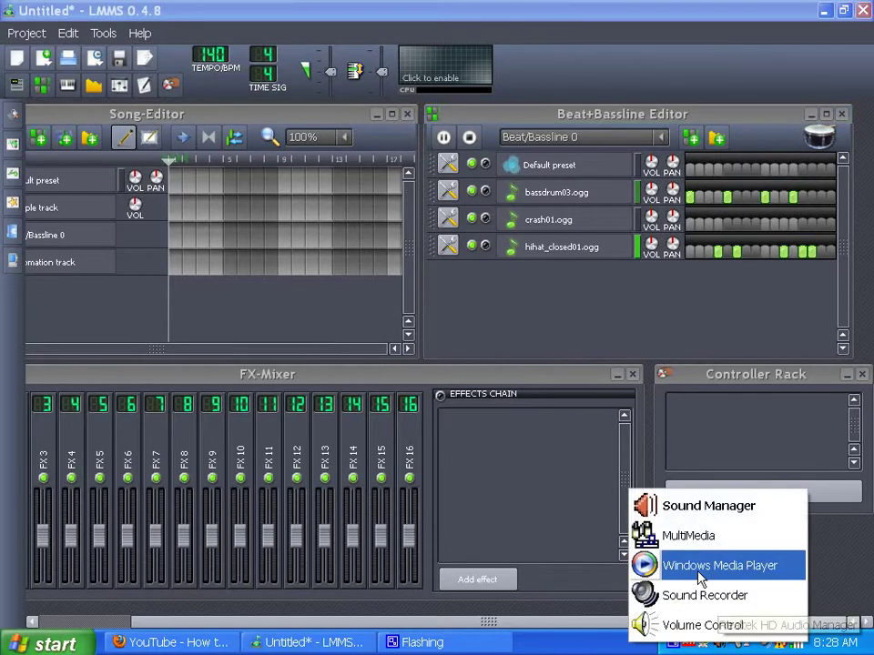
pyautogui.click(699, 507)
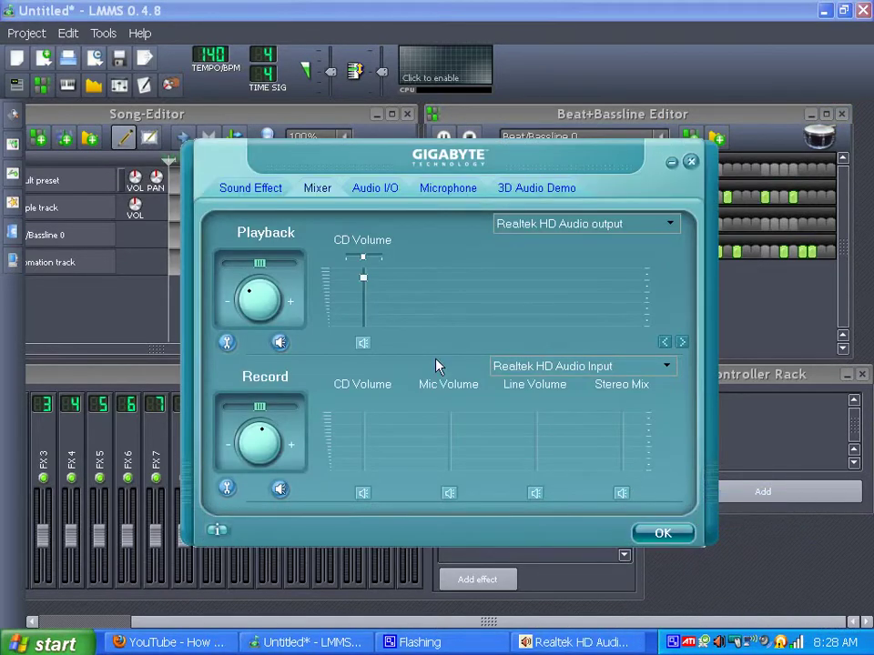
pyautogui.click(663, 344)
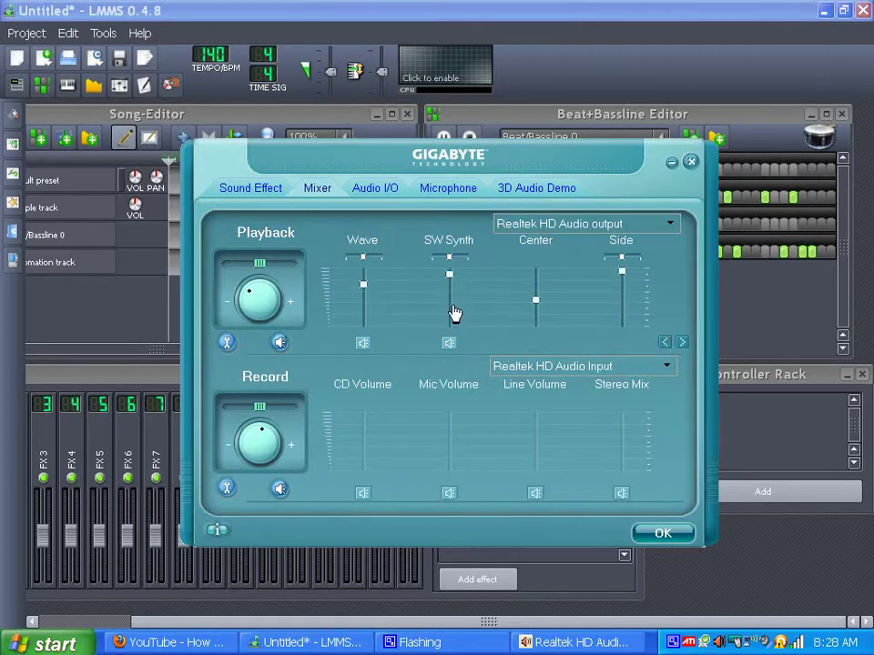
pyautogui.click(682, 344)
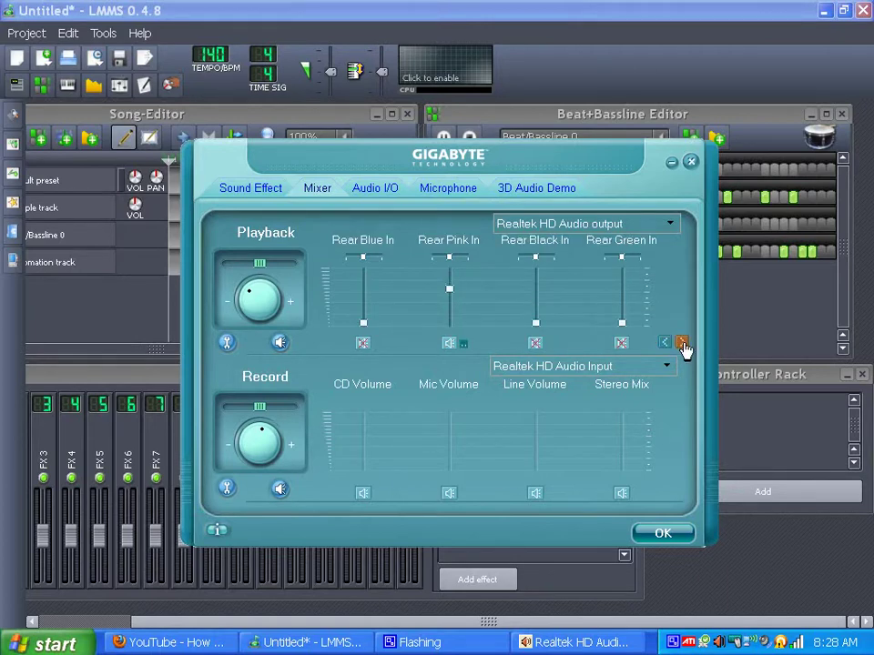
pyautogui.click(665, 344)
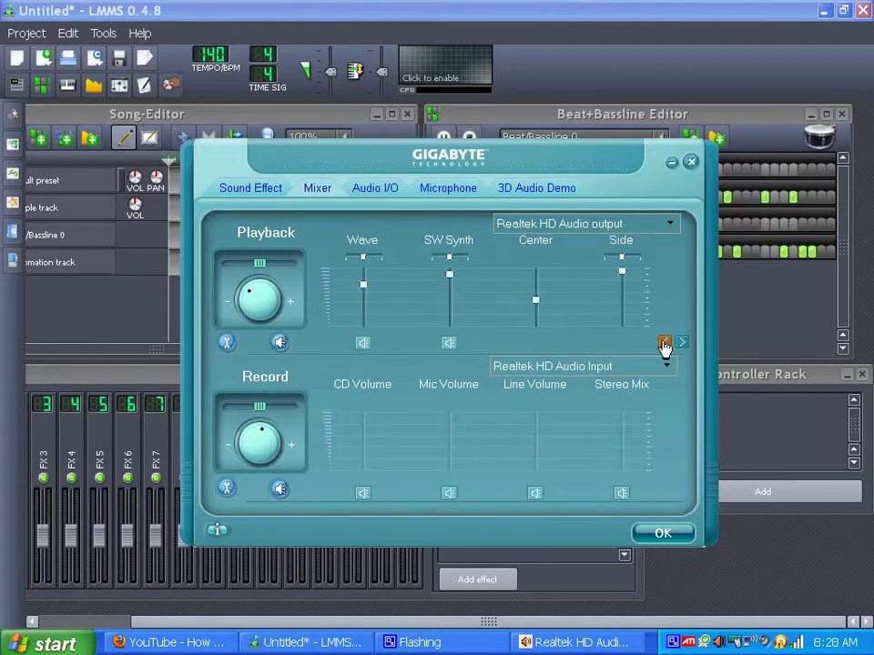
pyautogui.click(680, 344)
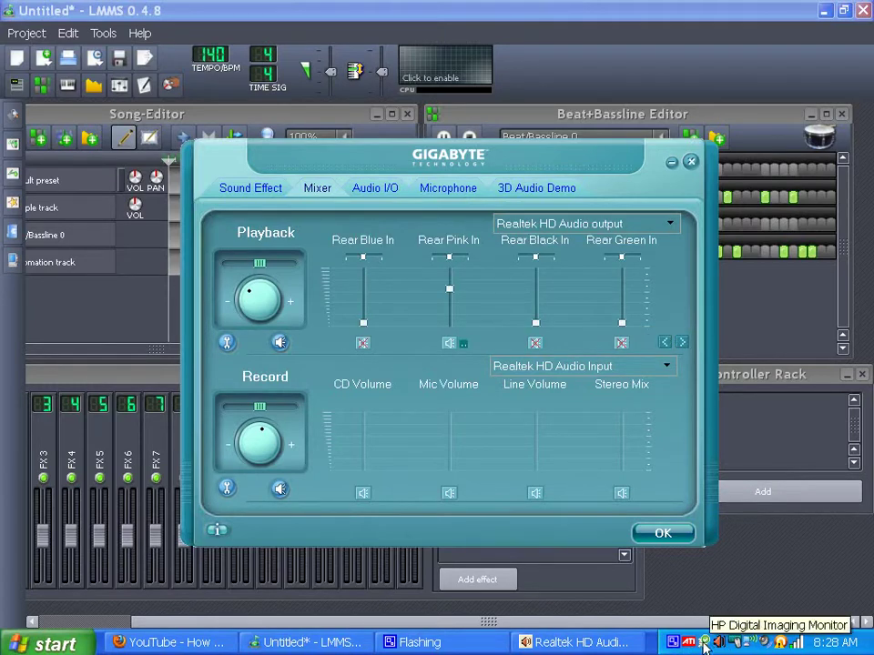
# Step: Open Sounds and Audio Devices Properties via MultiMedia and bring up the Master Volume mixer
pyautogui.rightClick(721, 643)
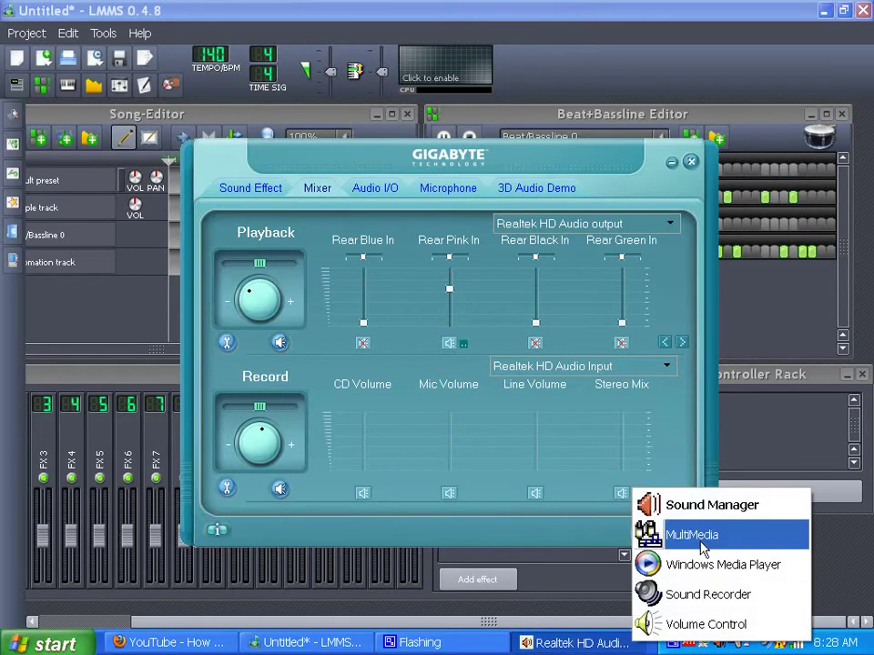
pyautogui.click(699, 537)
pyautogui.click(346, 335)
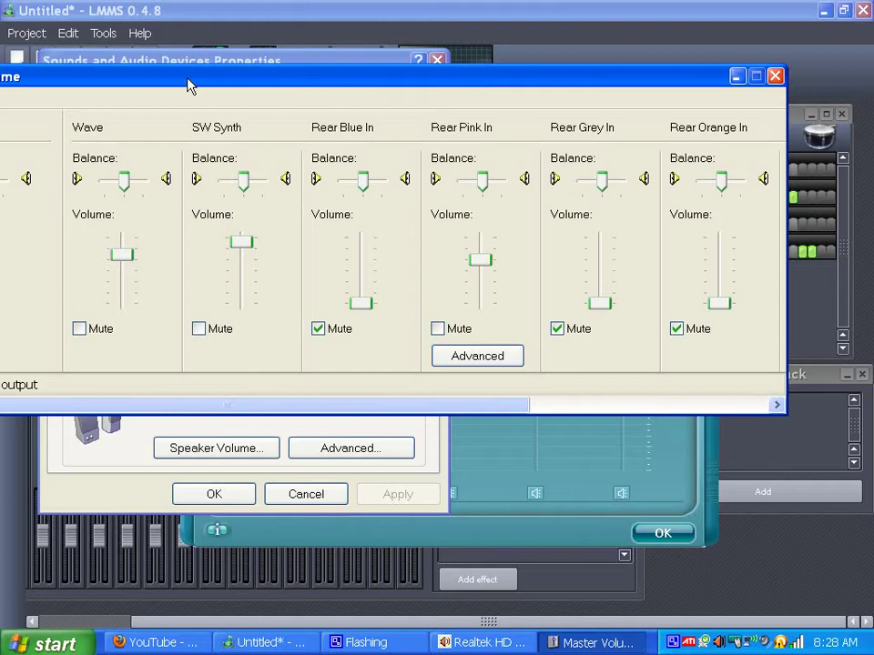
# Step: Move the Master Volume mixer into view to check its channels, then close it
pyautogui.moveTo(188, 85)
pyautogui.mouseDown()
pyautogui.moveTo(325, 87)
pyautogui.moveTo(296, 89)
pyautogui.mouseUp()
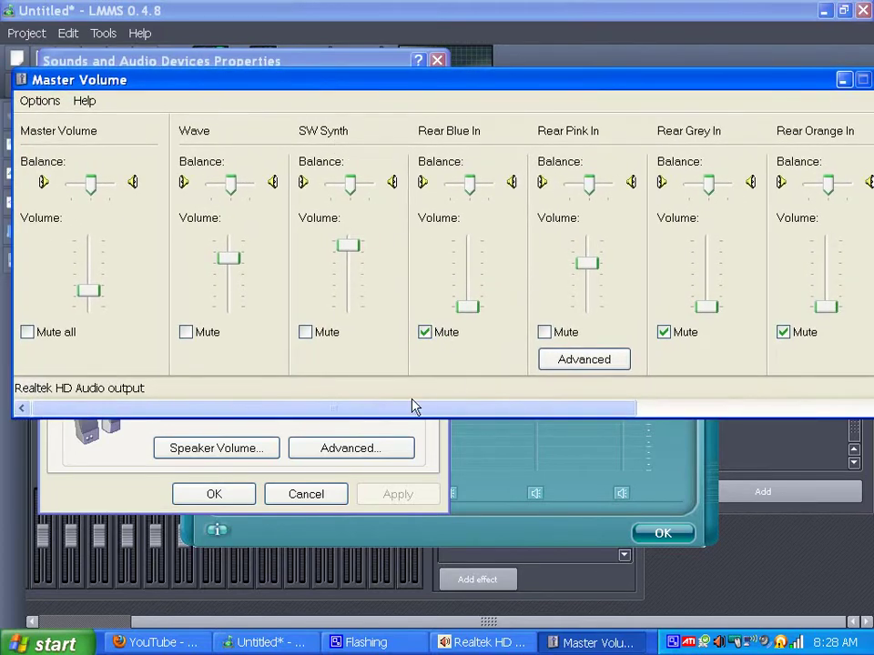
pyautogui.moveTo(414, 407)
pyautogui.mouseDown()
pyautogui.moveTo(614, 443)
pyautogui.moveTo(414, 413)
pyautogui.mouseUp()
pyautogui.moveTo(433, 91); pyautogui.dragTo(378, 86)
pyautogui.click(825, 81)
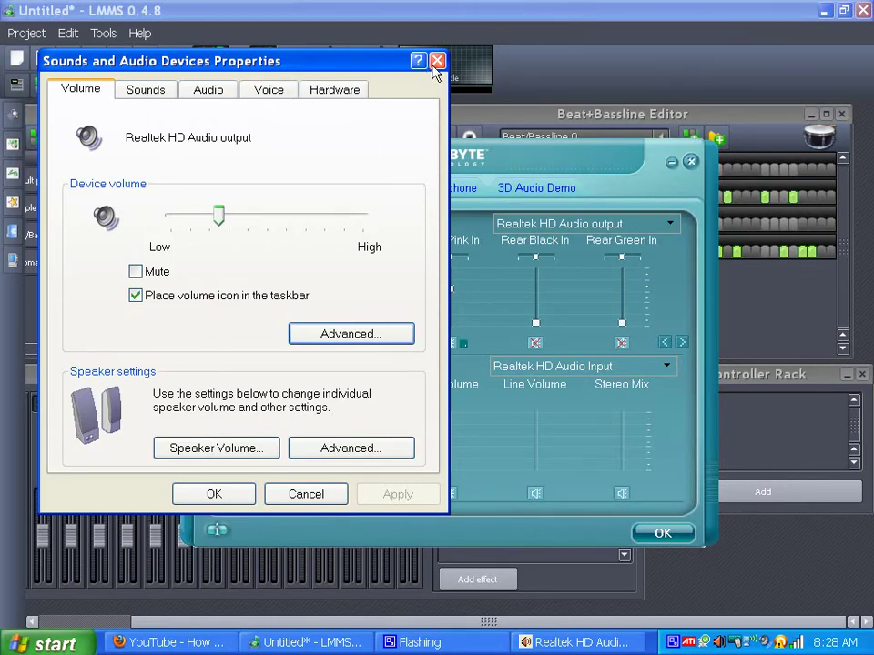
# Step: Close the sound properties, mute Rear Blue In and lower the Wave playback slider slightly
pyautogui.click(437, 61)
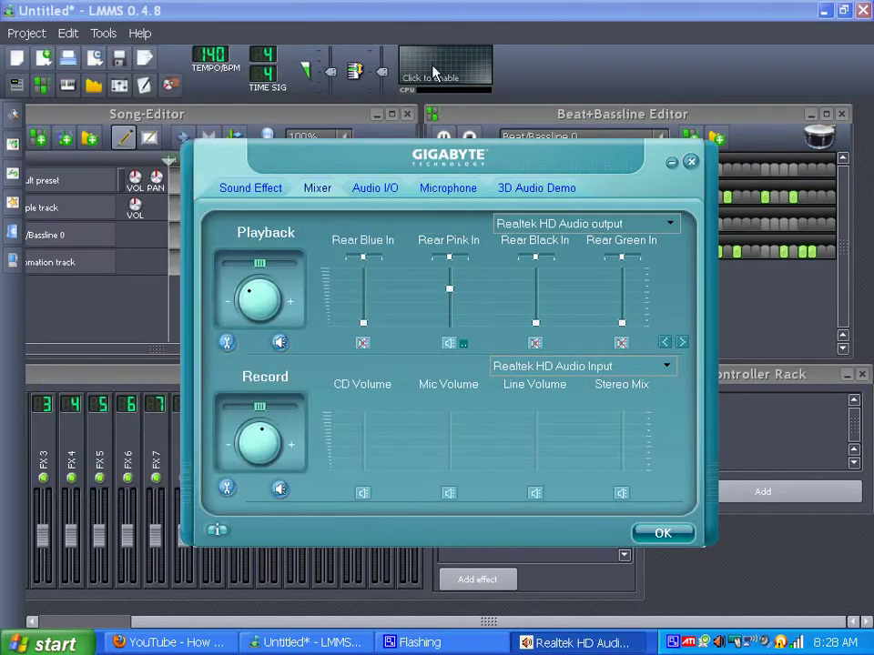
pyautogui.click(362, 342)
pyautogui.click(664, 342)
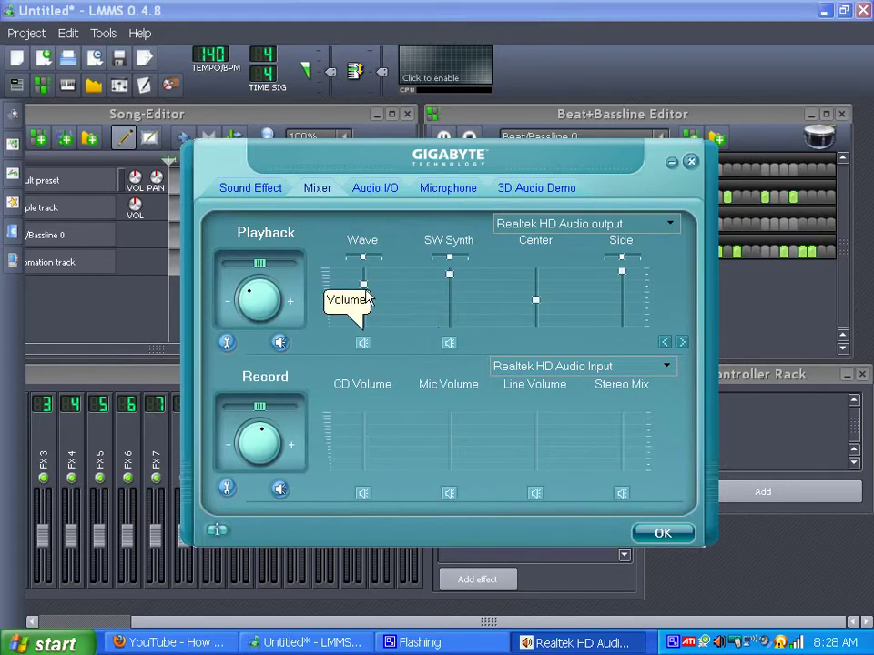
pyautogui.click(367, 298)
pyautogui.click(366, 303)
# Step: Flip between the Wave and rear input channel pages, ending on the rear inputs
pyautogui.click(681, 343)
pyautogui.click(664, 342)
pyautogui.click(682, 343)
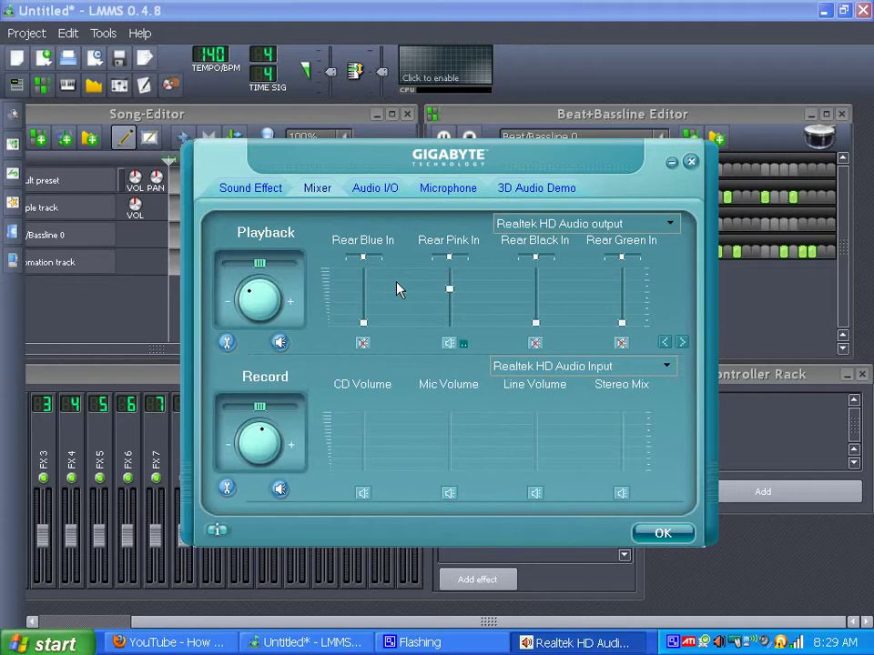
pyautogui.click(665, 342)
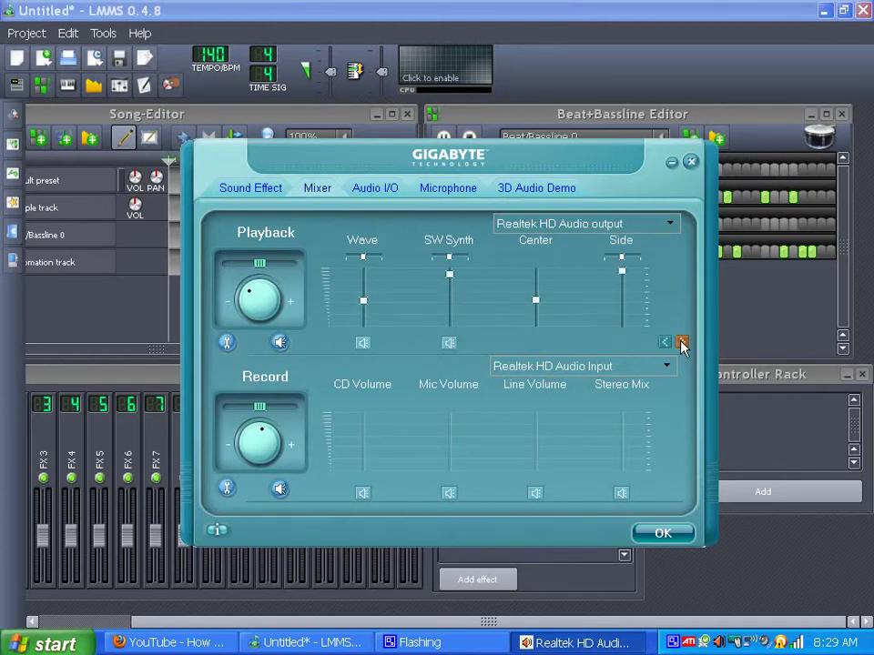
pyautogui.click(681, 343)
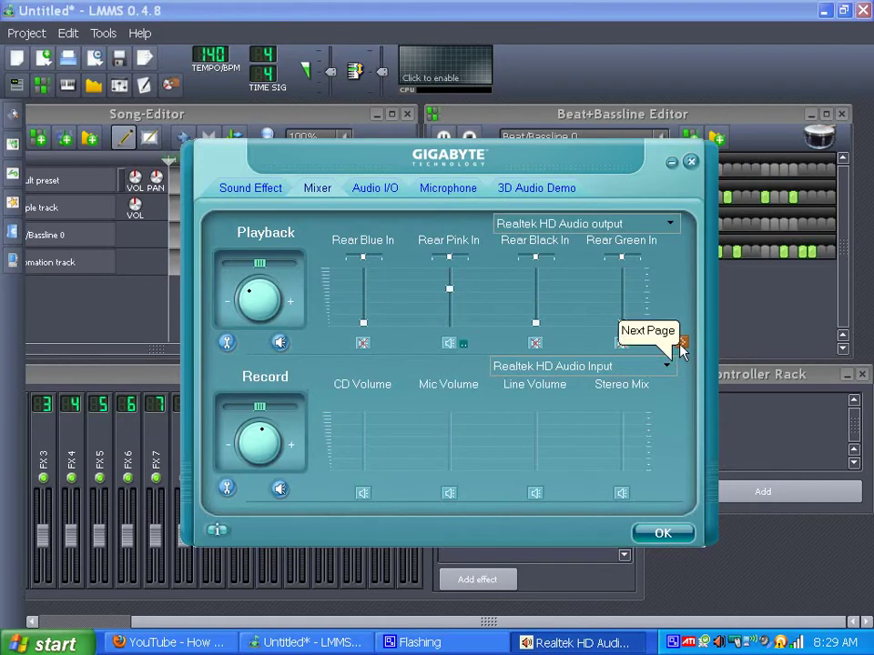
# Step: Cancel the Mixer ToolBox and the Rear Pink In advanced setting, then confirm the panel with OK
pyautogui.click(227, 344)
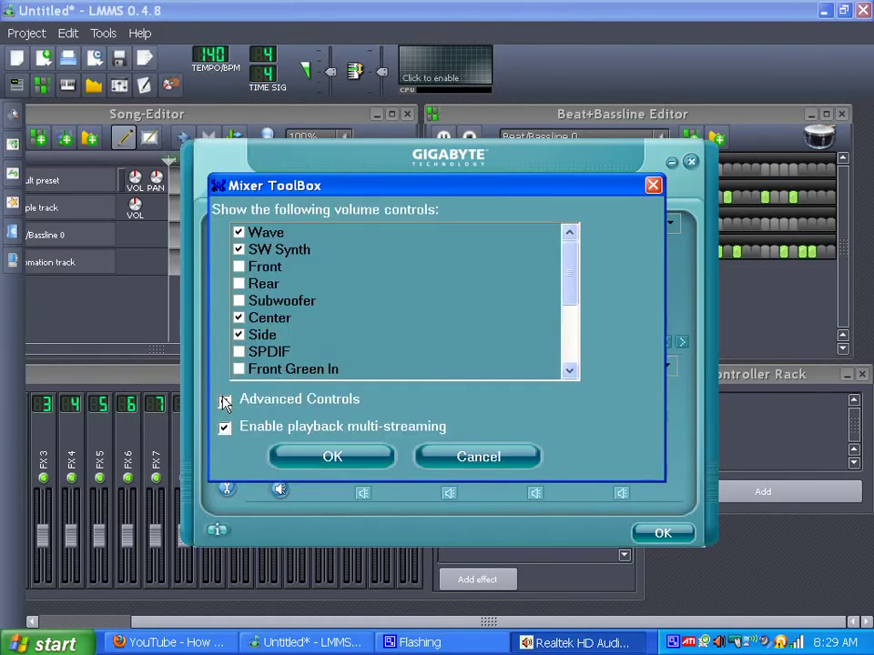
pyautogui.click(339, 458)
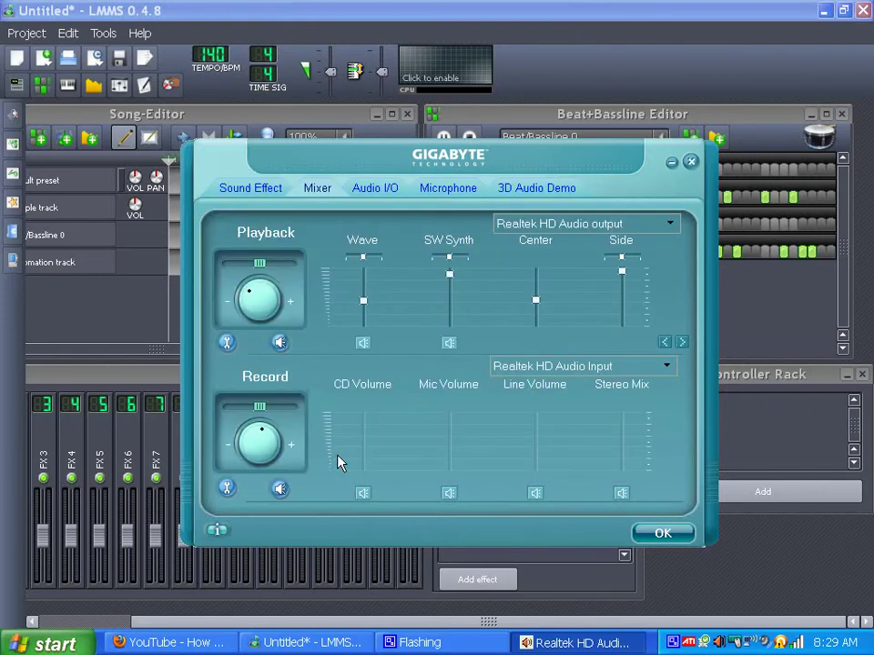
pyautogui.click(682, 344)
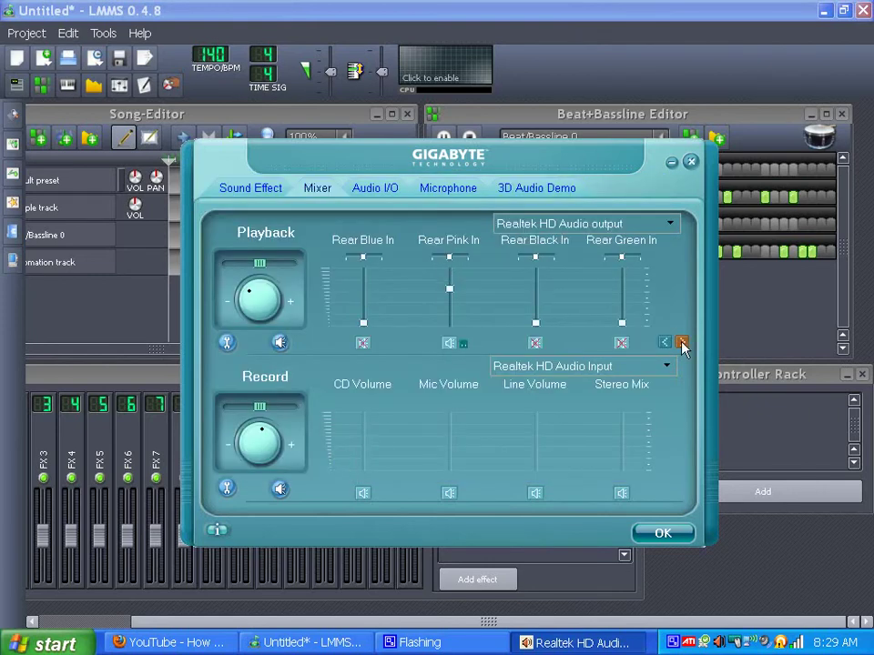
pyautogui.click(463, 344)
pyautogui.click(502, 373)
pyautogui.click(661, 535)
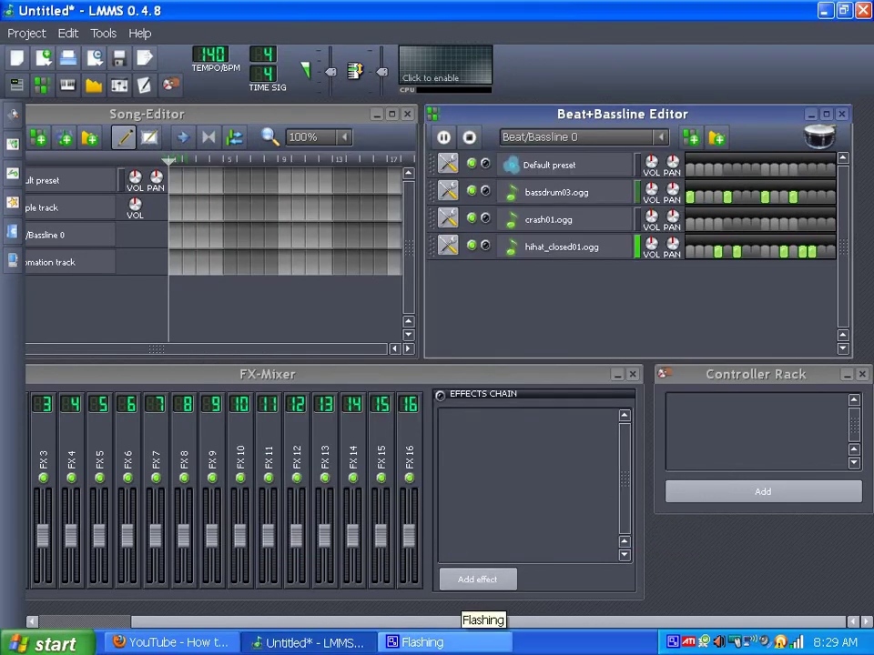
# Step: Restore the CamStudio recorder window from its tray icon
pyautogui.click(672, 642)
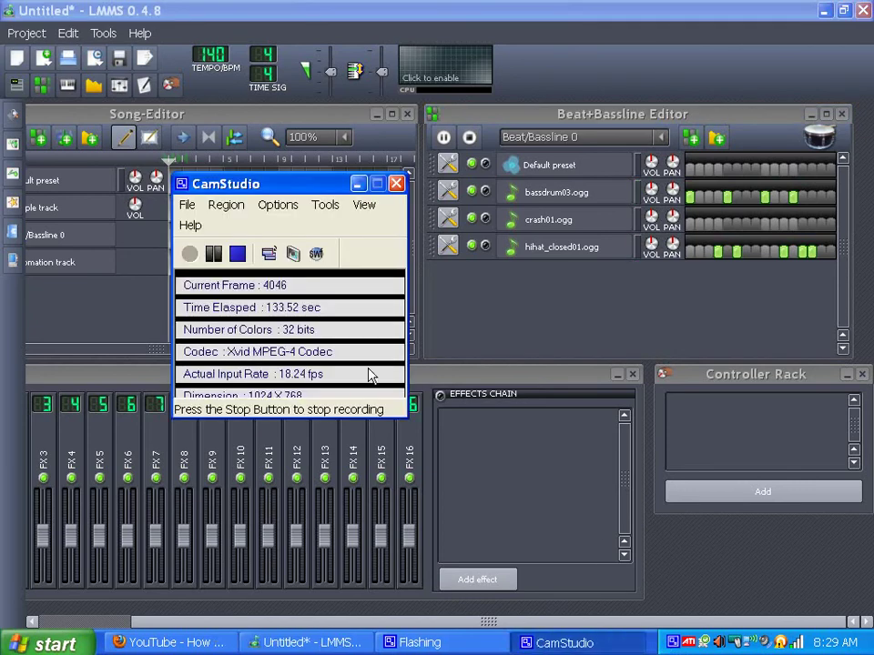